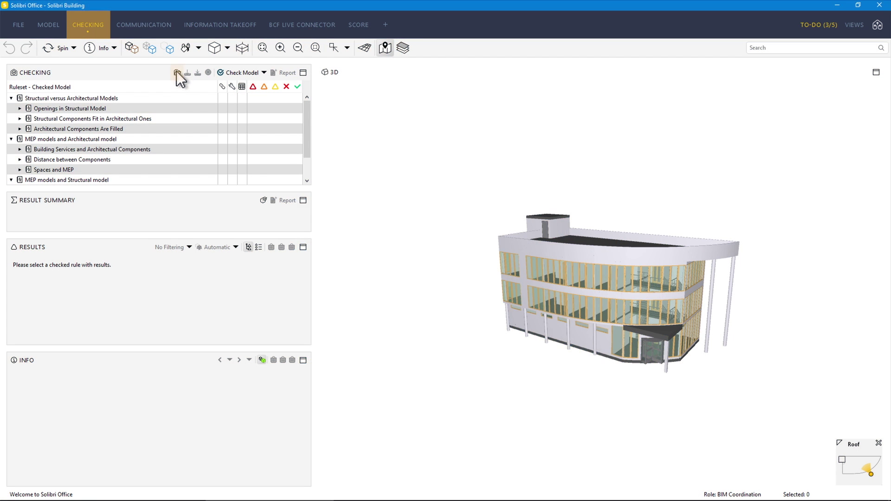
Browse the ruleset files available to add, then cancel both dialogs without adding any.
left_click(176, 72)
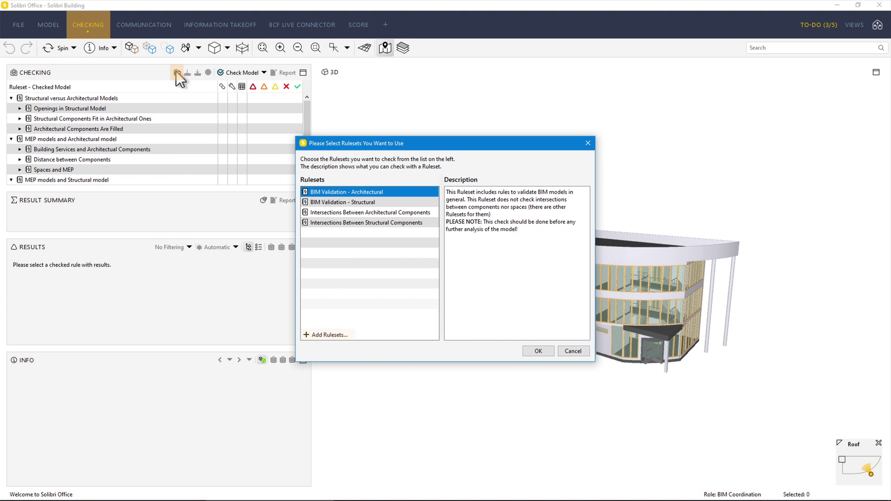
left_click(321, 334)
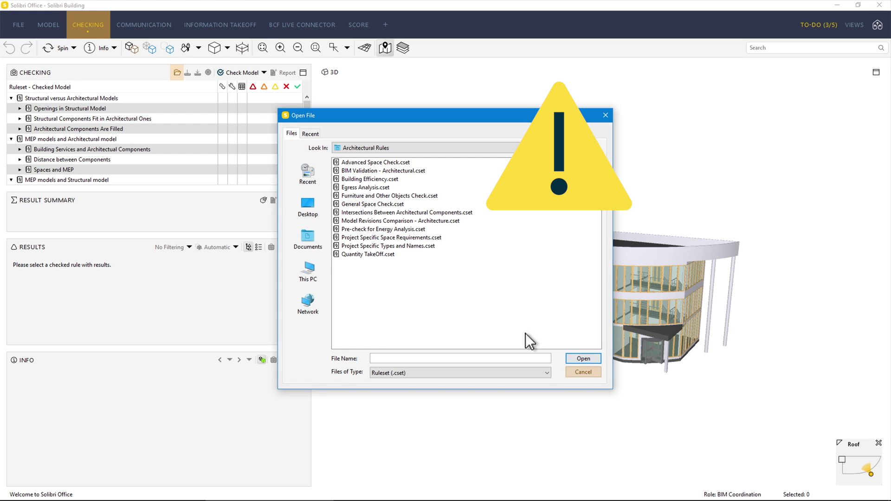
left_click(586, 373)
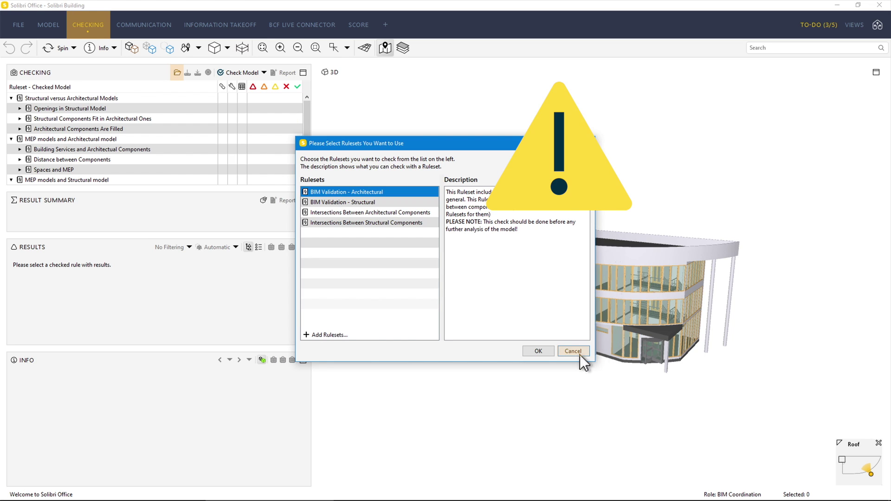
left_click(580, 354)
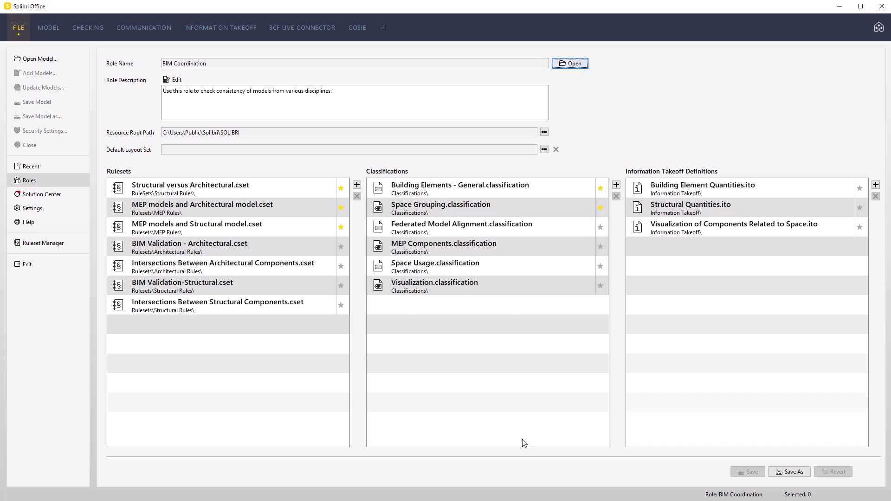
Point the BIM Coordination Resource Root Path at the C:\Solibri Resources folder.
left_click(544, 132)
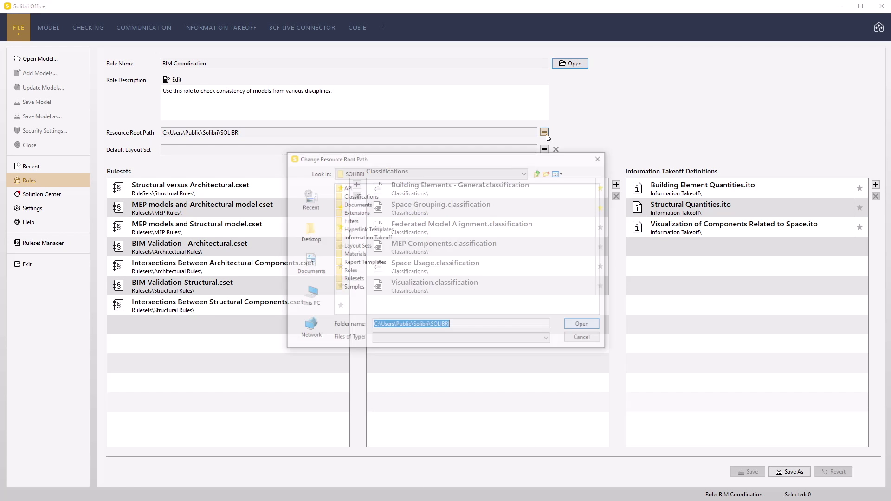
left_click(309, 297)
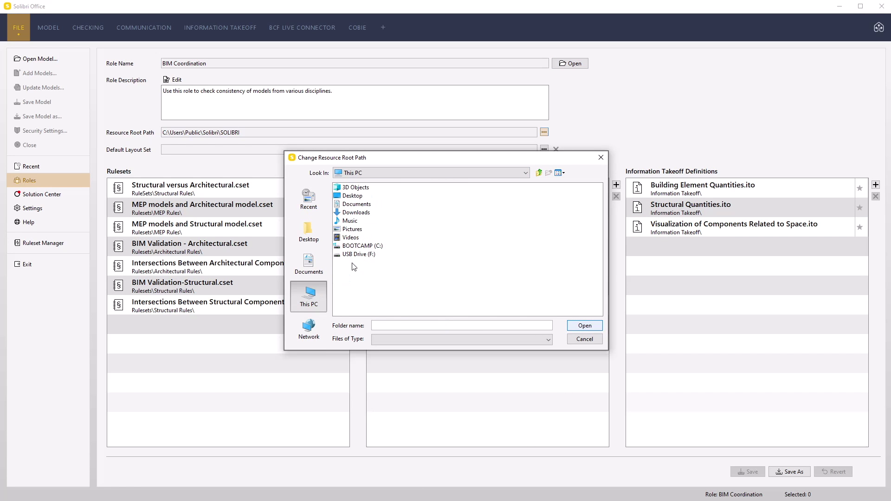
double_click(361, 246)
double_click(362, 237)
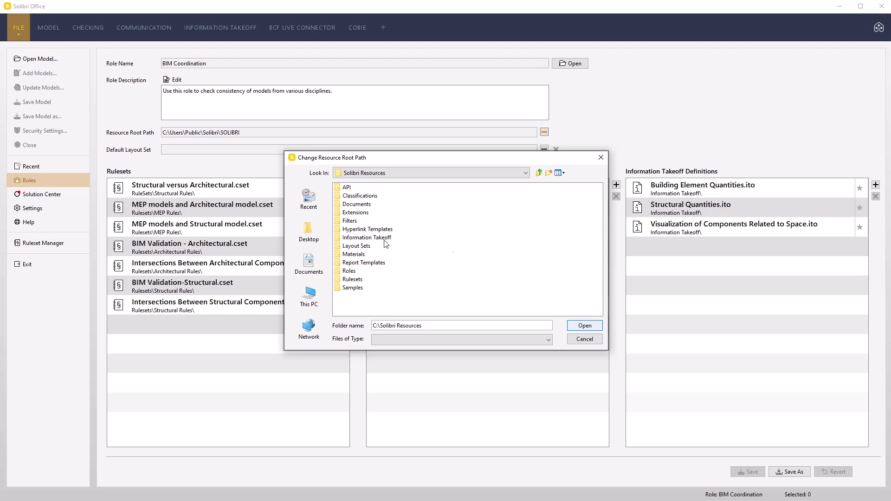
left_click(583, 325)
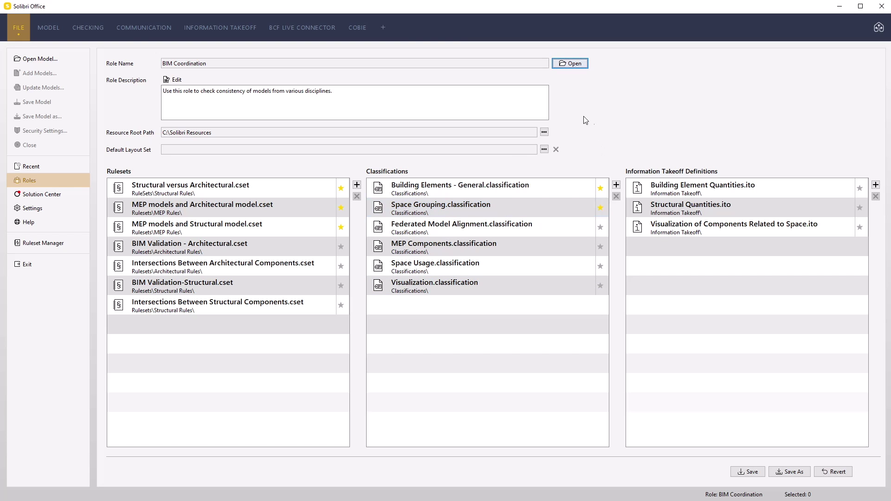
Without saving, reload the role from C:\Solibri Resources\Roles\BIM Coordination.xml.
left_click(573, 65)
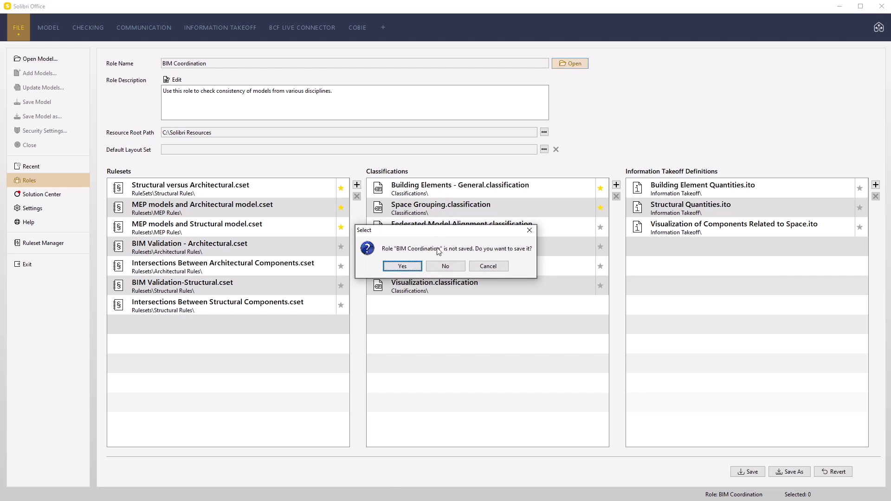
left_click(445, 266)
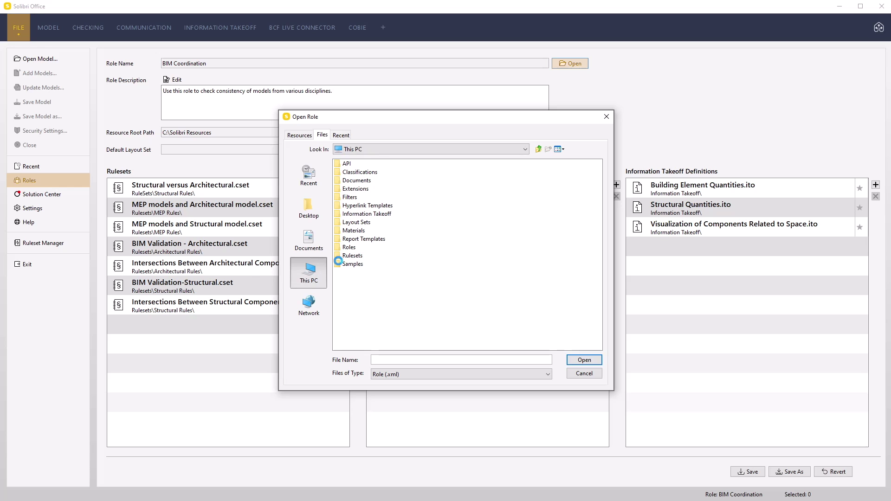
double_click(357, 220)
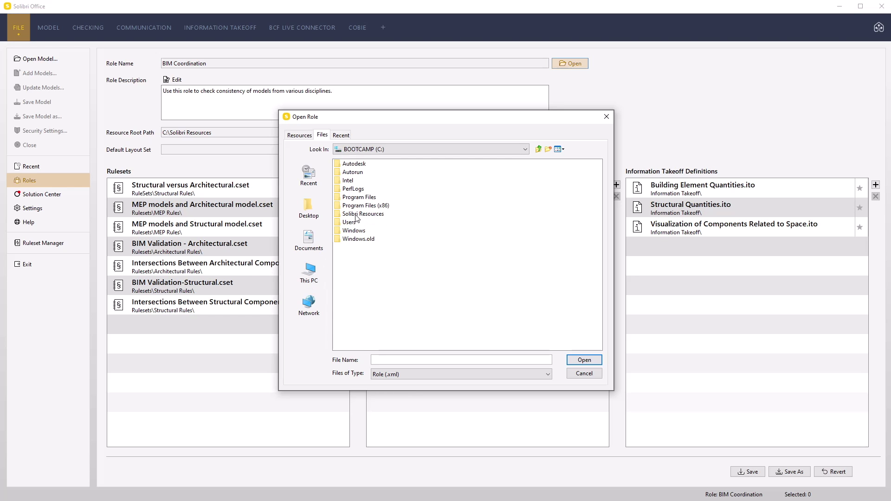
double_click(356, 214)
double_click(351, 248)
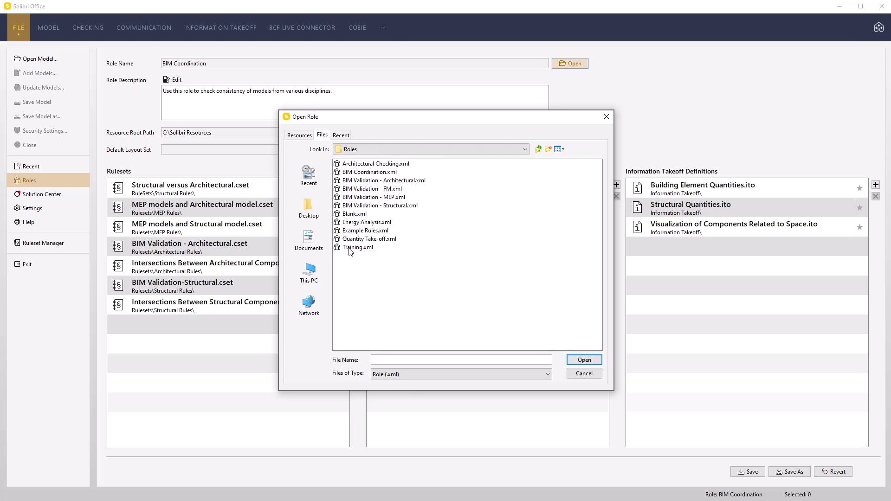
double_click(367, 173)
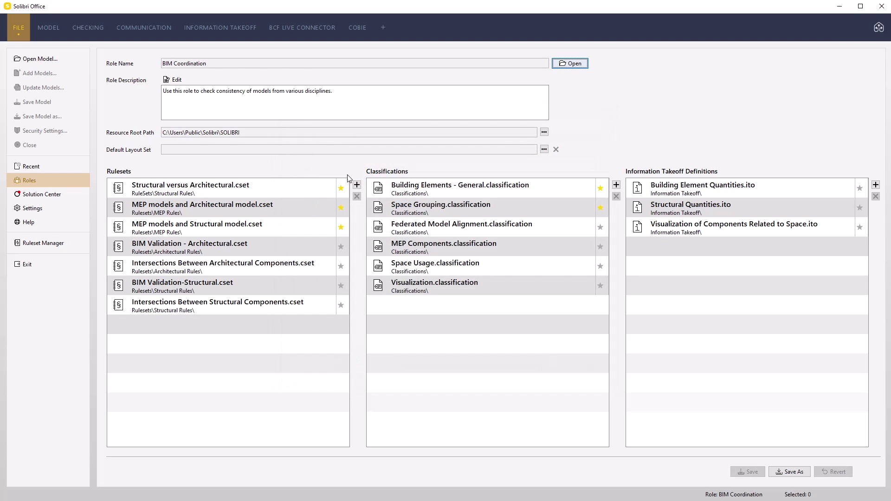
Set the reloaded role's resource root path to C:\Solibri Resources and save it.
left_click(544, 132)
left_click(307, 295)
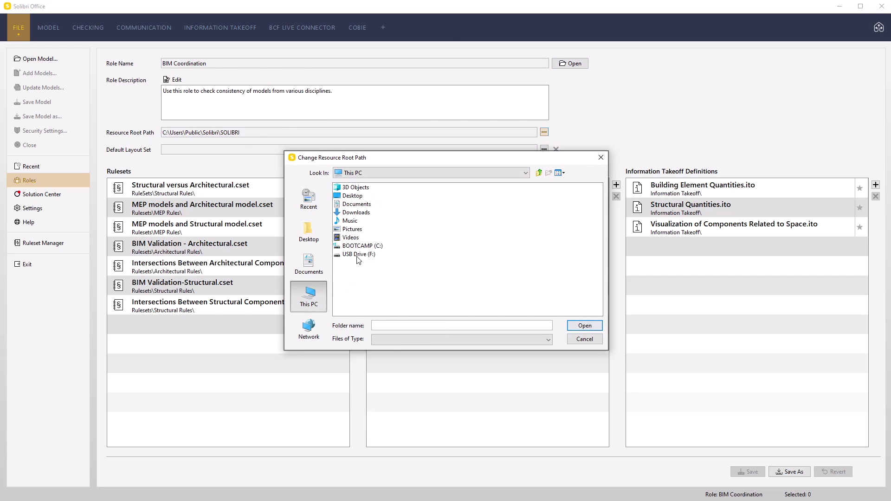
double_click(357, 245)
double_click(355, 237)
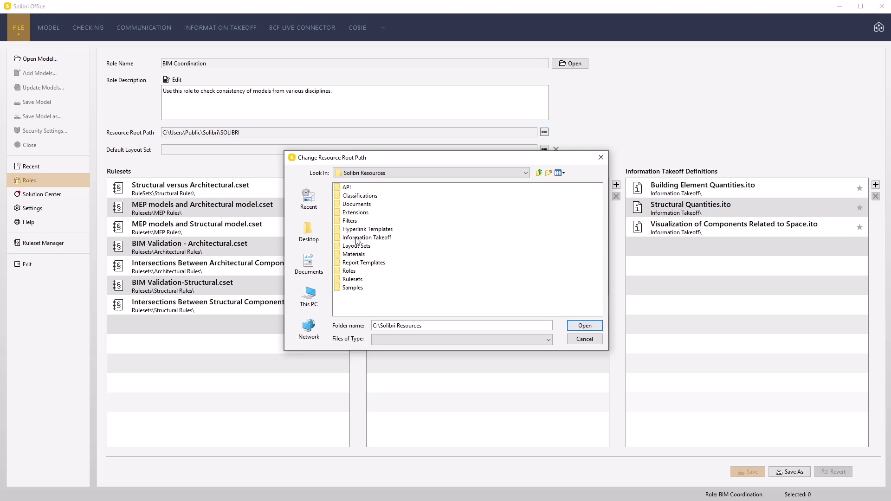
left_click(584, 325)
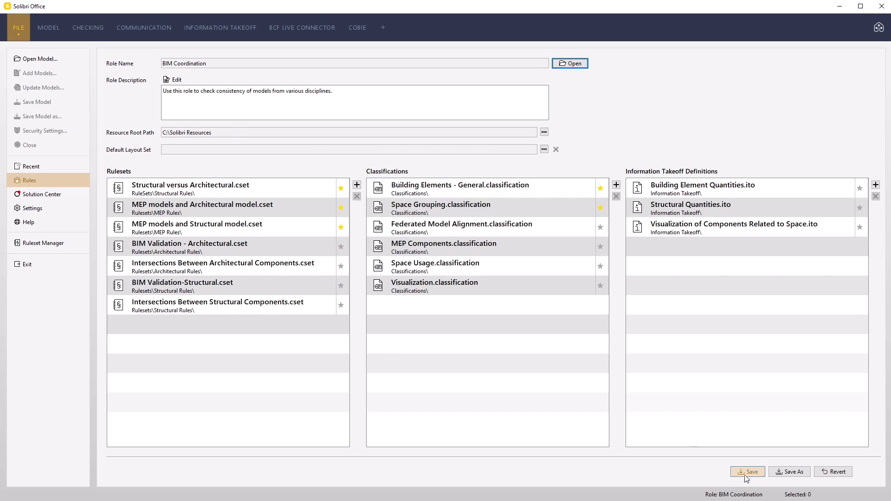
left_click(745, 472)
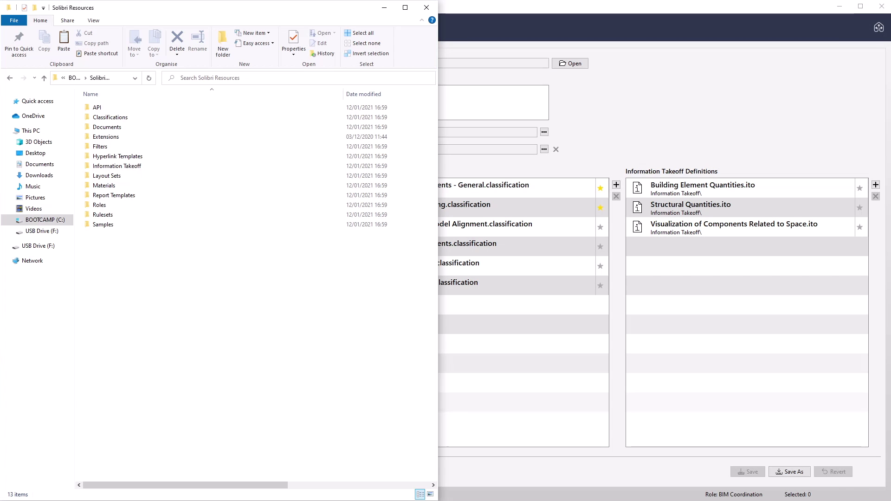
Open BIM Validation - Architectural.xml in Notepad++ alongside BIM Coordination.xml for comparison.
double_click(102, 204)
right_click(142, 127)
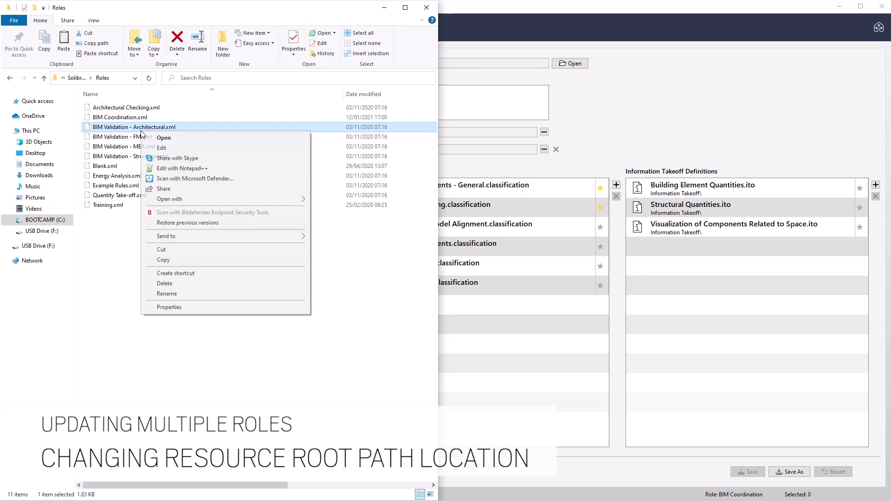
left_click(201, 170)
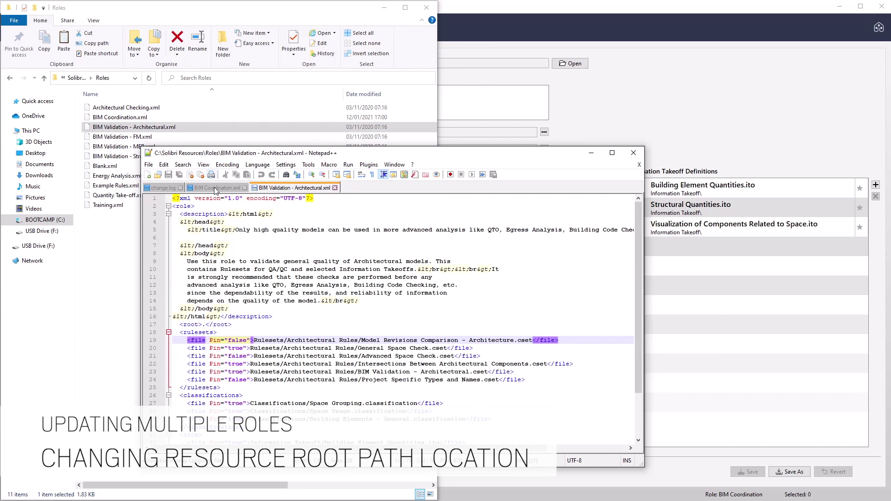
left_click(217, 188)
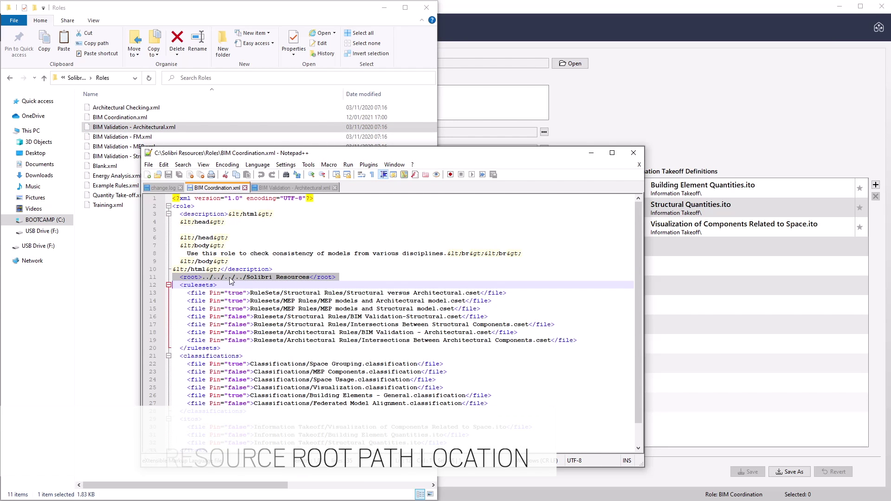
left_click(287, 190)
Replace line 17's root with ../../../../Solibri Resources, save the file, and close Notepad++.
triple_click(213, 325)
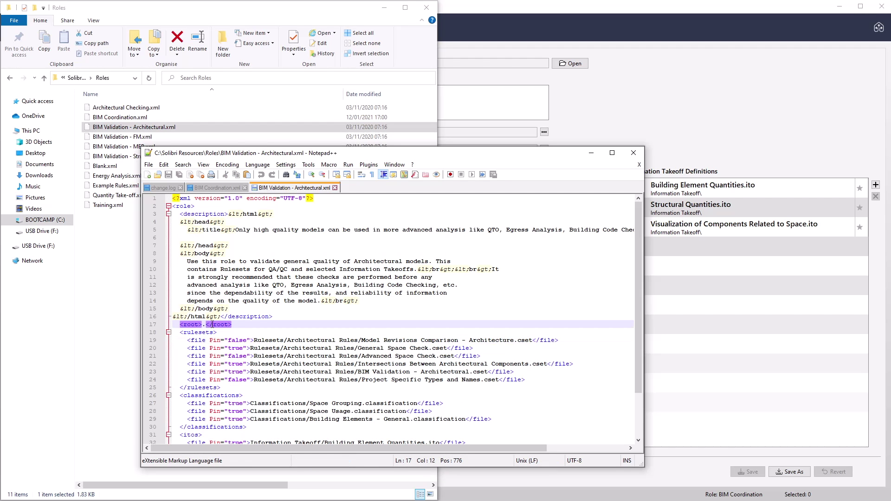
type("<root>../../../../Solibri Resources</root>")
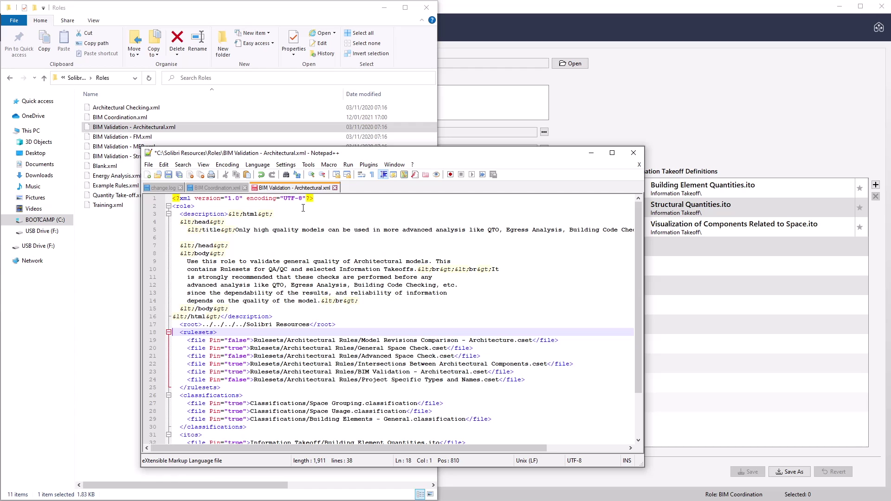
left_click(170, 176)
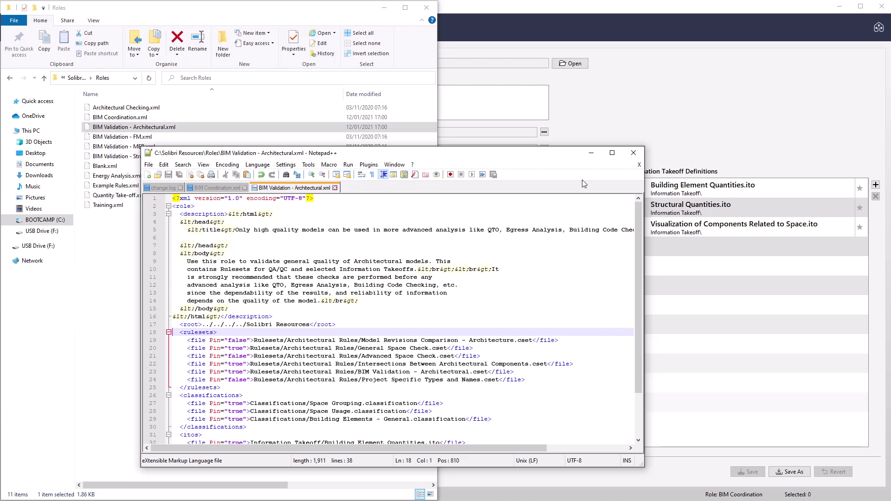
left_click(632, 153)
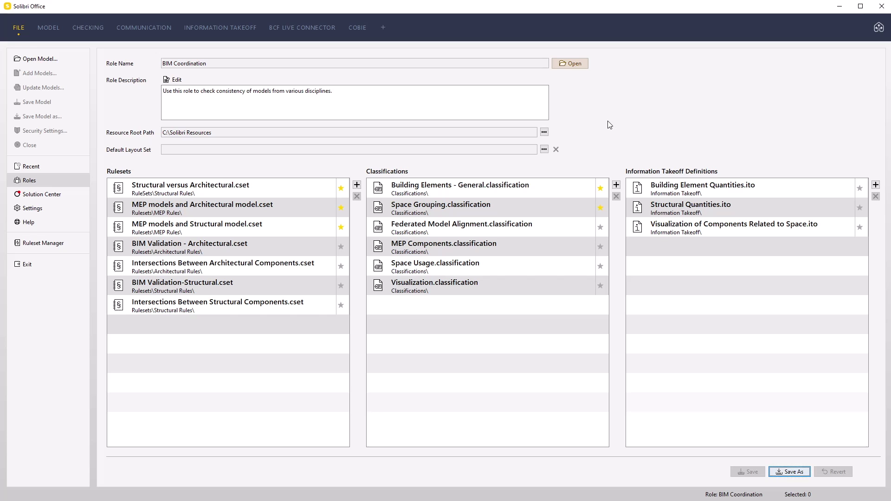
Reload BIM Coordination.xml from the Roles folder.
left_click(571, 64)
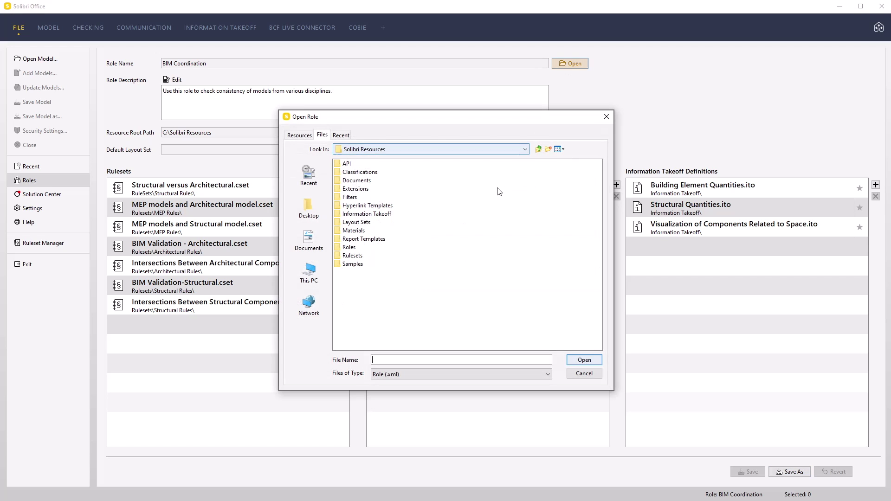
left_click(341, 248)
double_click(341, 249)
double_click(372, 174)
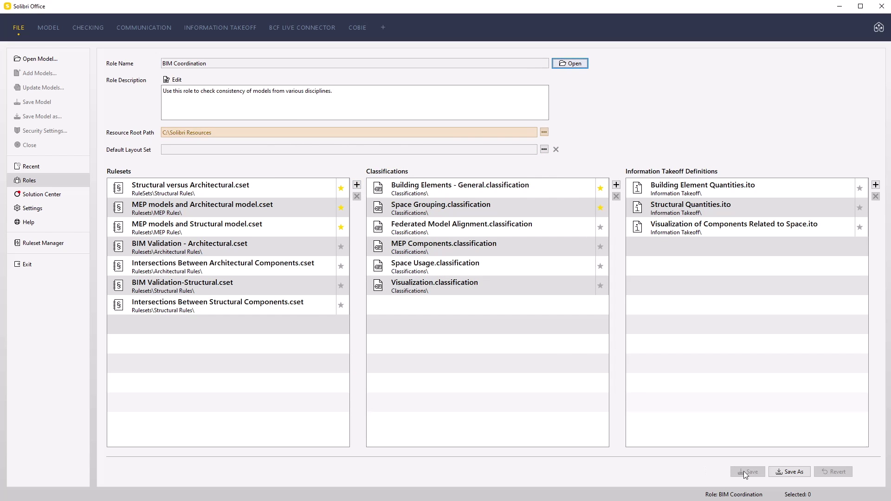
Save the role as a new file named My First Role.
left_click(787, 477)
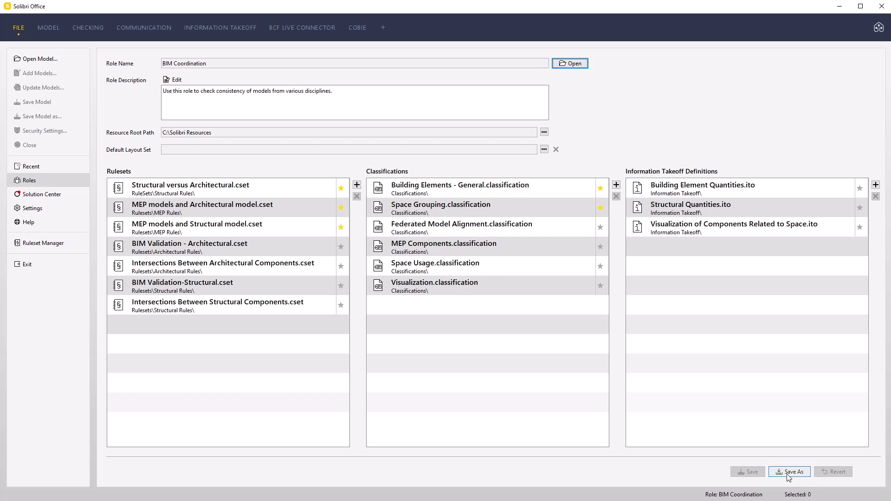
left_click(788, 477)
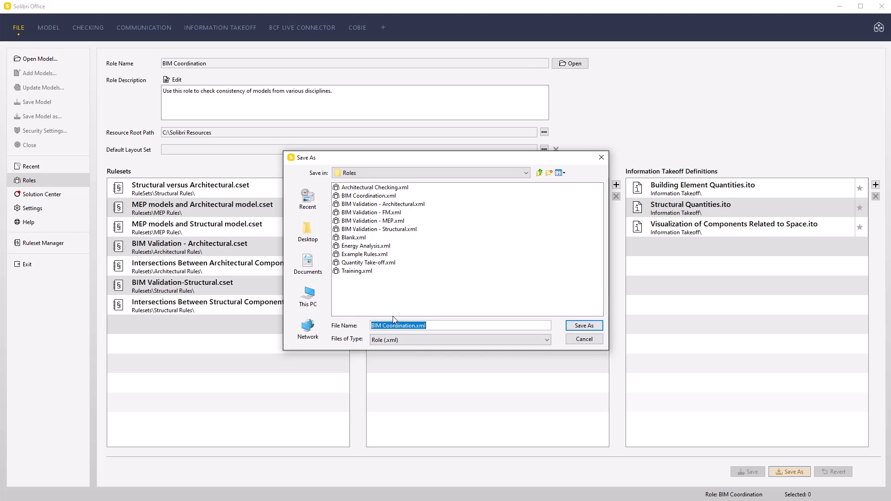
type("My First Role")
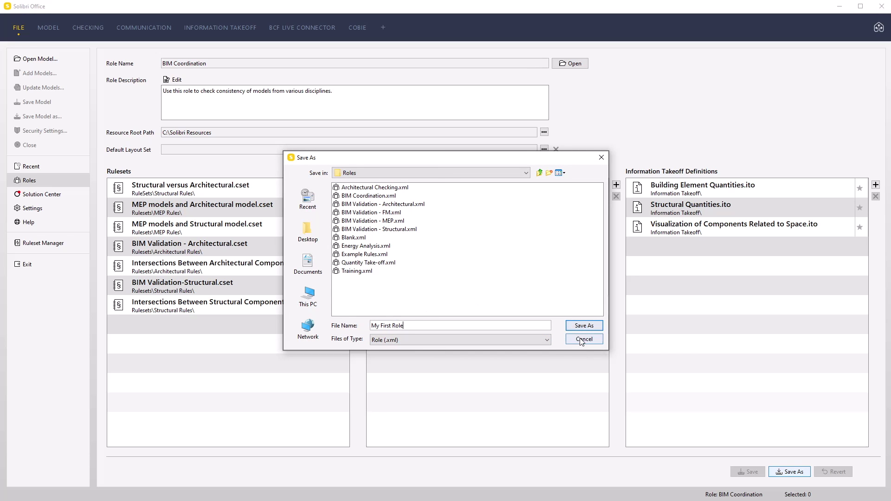
left_click(584, 326)
Overwrite the Role Description text with 'My First Role'.
double_click(272, 97)
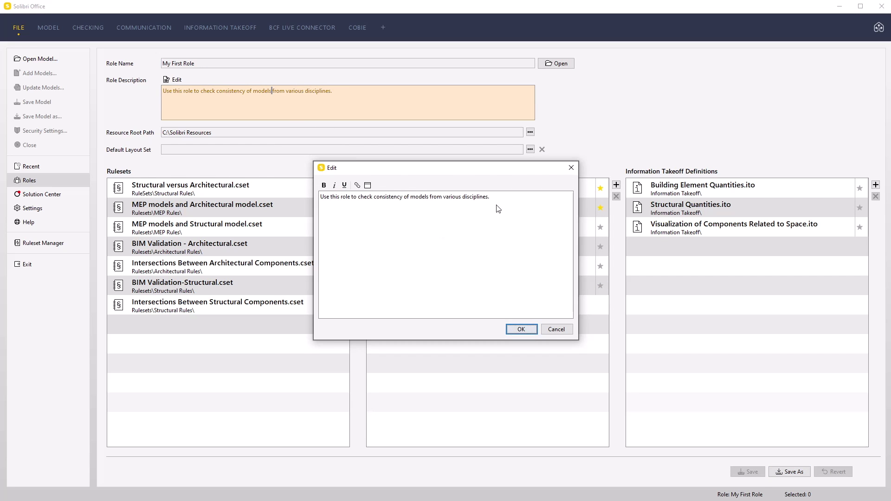
key("ctrl+a")
type("My")
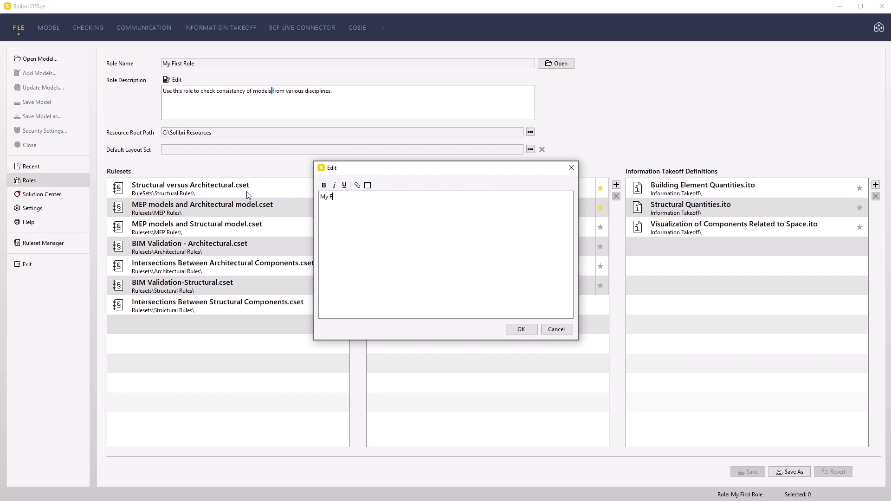
type(" First Role")
left_click(516, 330)
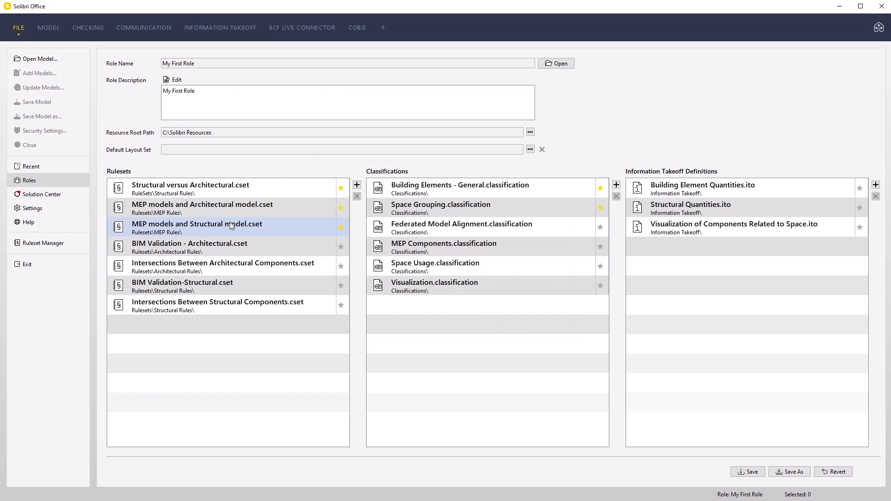
left_click(225, 194)
Replace all seven rulesets with My First Ruleset.cset and My Second Ruleset.cset, star both, and save.
left_click(222, 305, "shift")
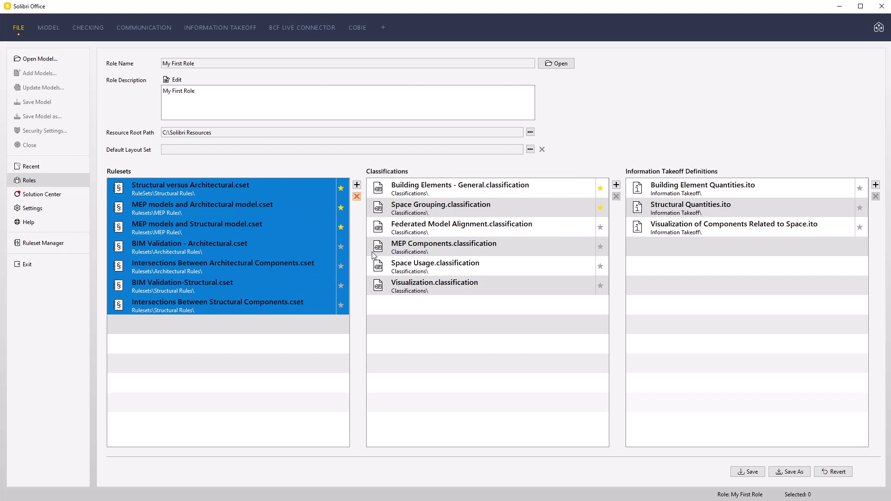
left_click(357, 197)
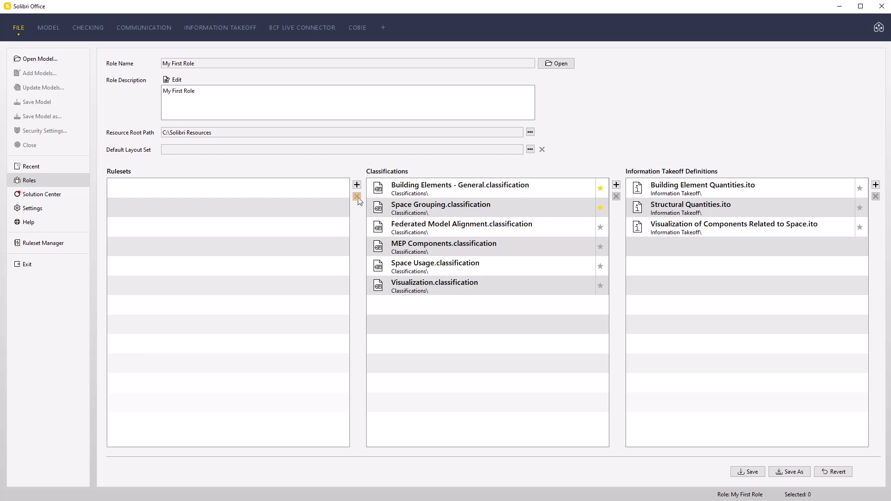
left_click(356, 185)
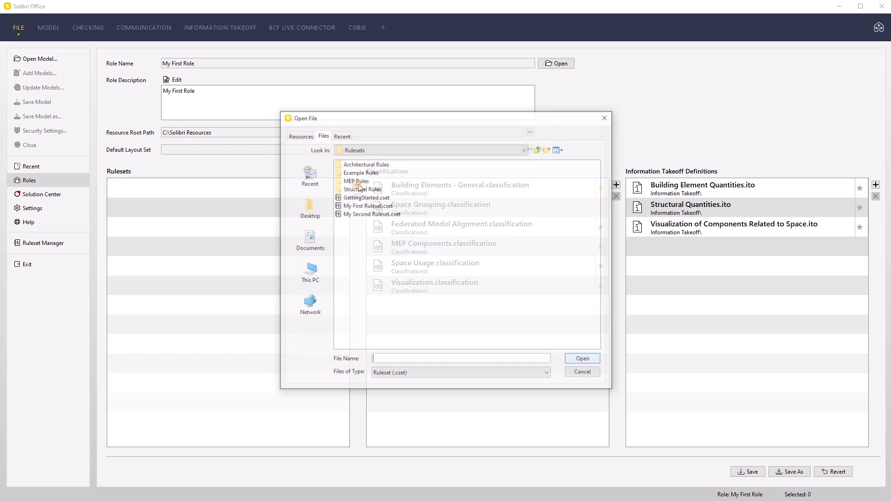
left_click(373, 208)
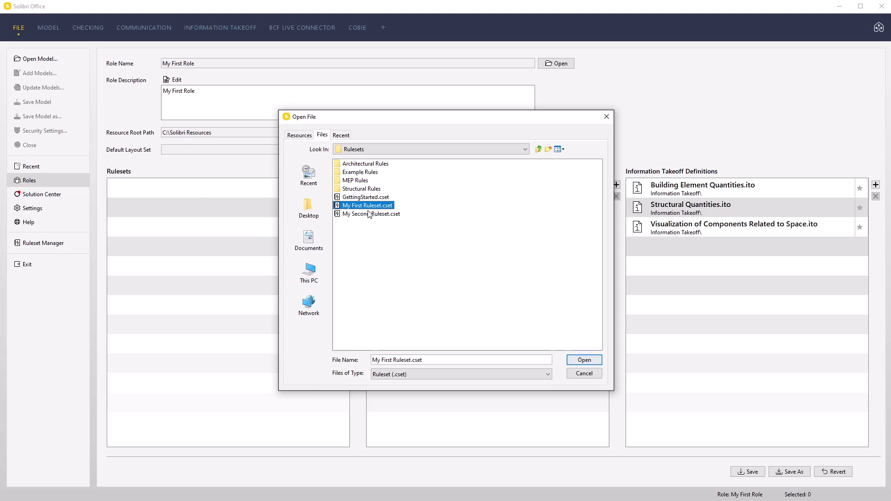
left_click(371, 214, "shift")
left_click(583, 360)
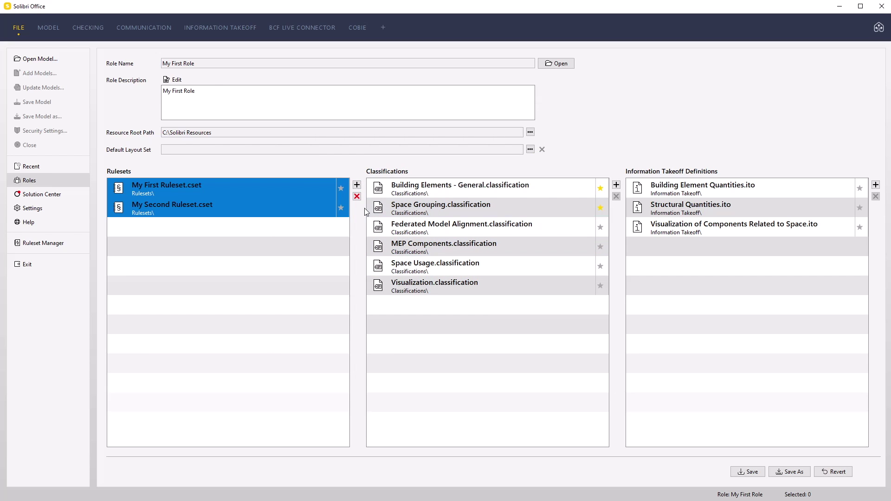
left_click(341, 189)
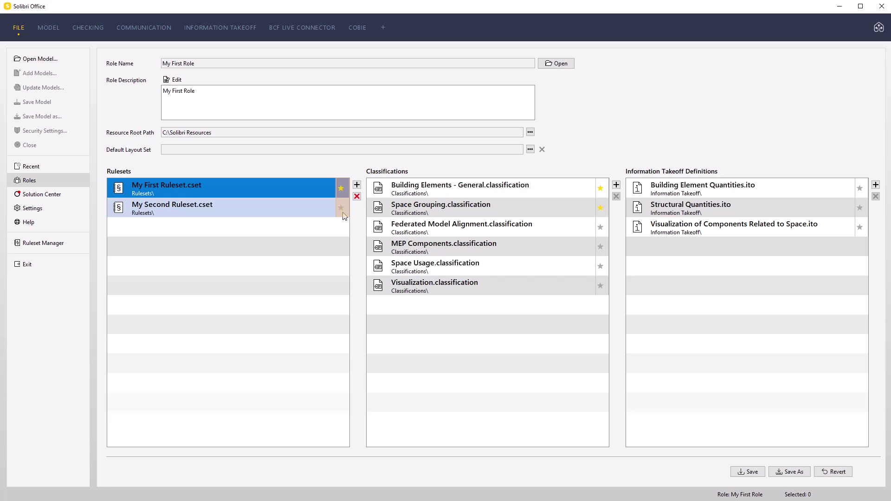
left_click(343, 213)
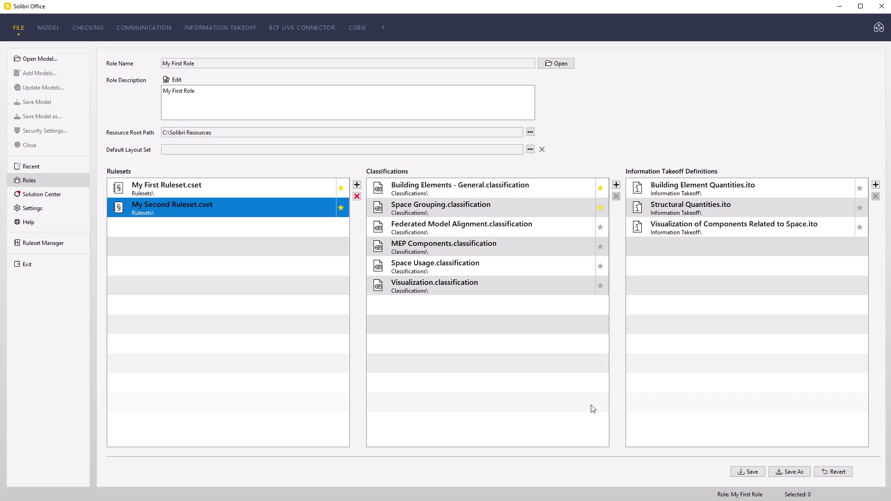
left_click(743, 472)
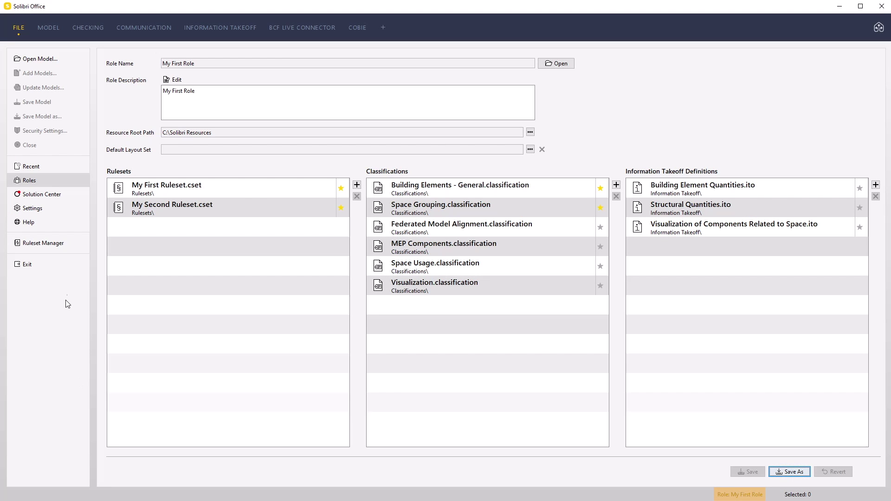
Show the Recent models list.
left_click(58, 167)
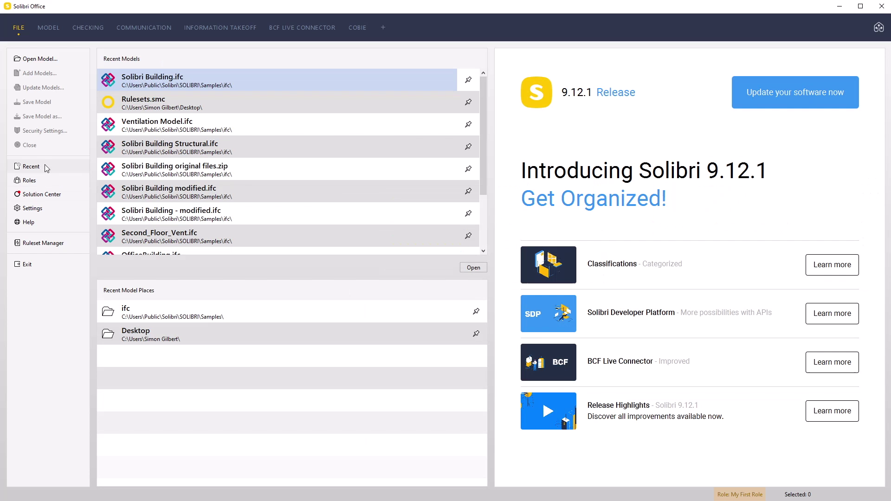
Open Solibri Building.ifc, give its discipline short name A, and view the Checking tab.
double_click(166, 90)
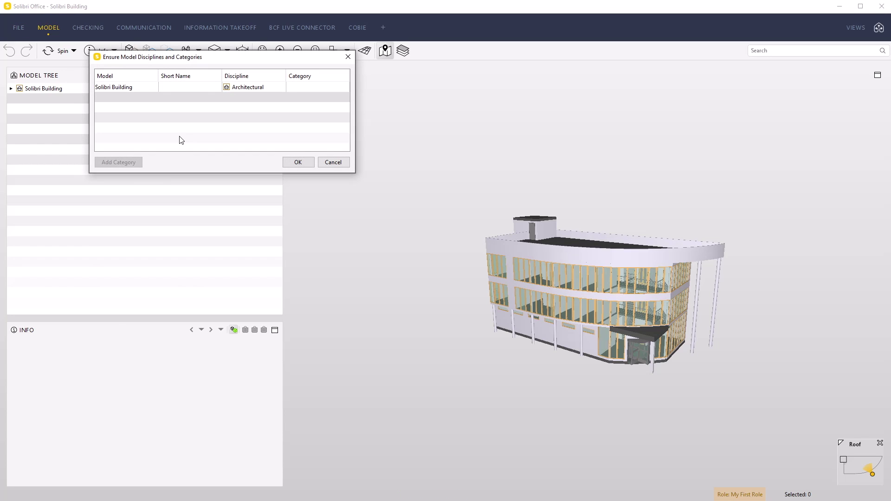
double_click(182, 89)
left_click(296, 163)
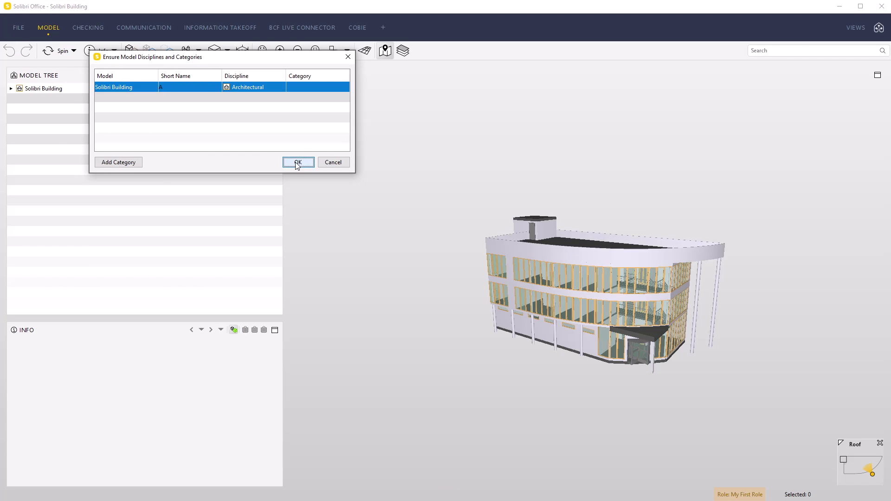
left_click(97, 29)
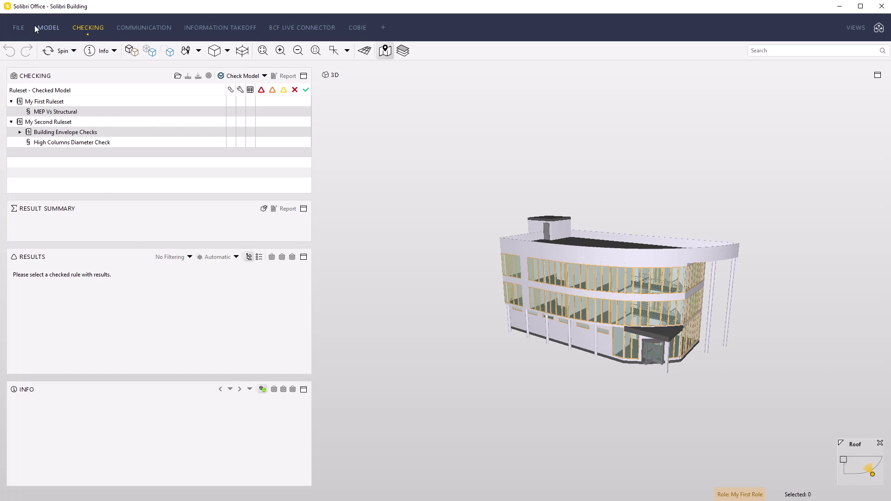
Load BIM Coordination.xml as the active role, then go back to Checking.
left_click(21, 28)
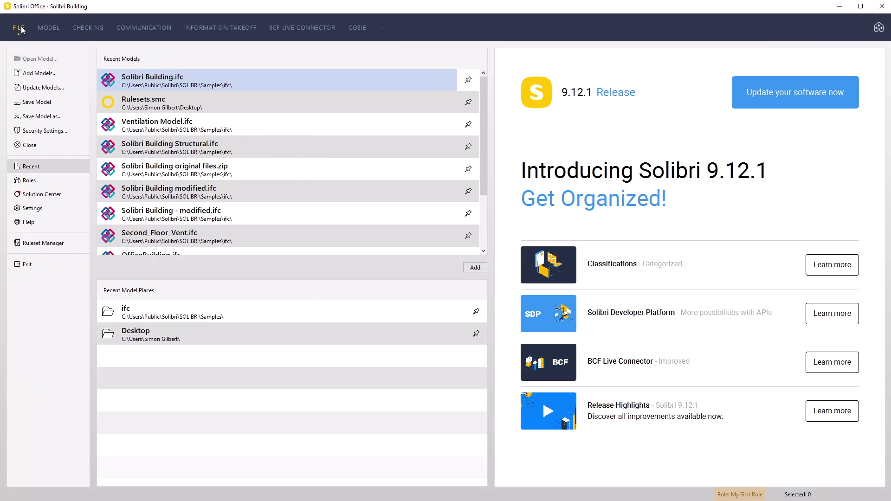
left_click(29, 180)
left_click(557, 64)
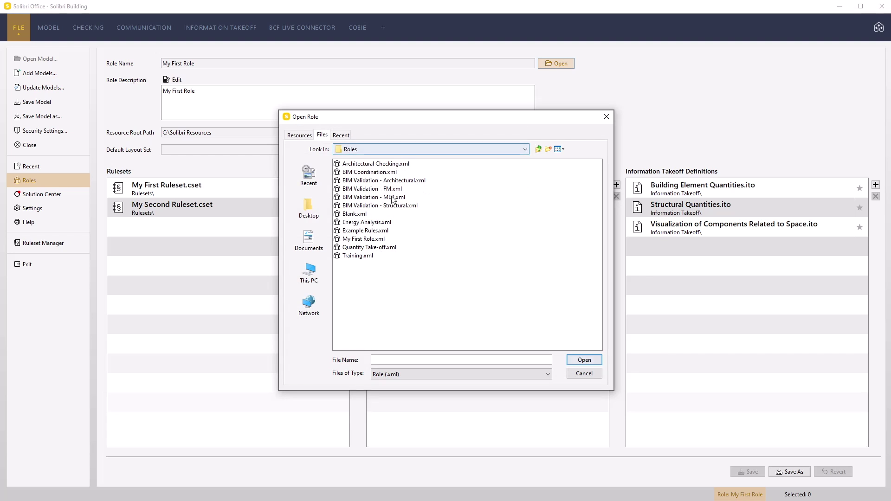
left_click(374, 173)
double_click(375, 172)
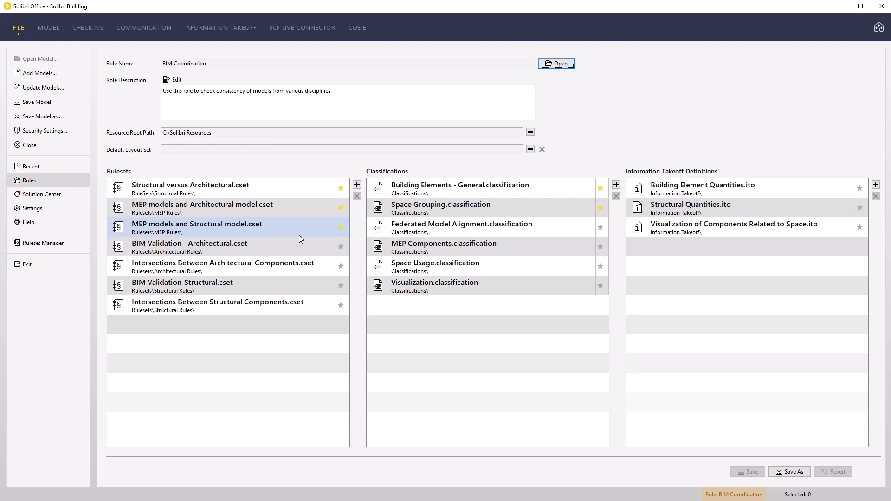
left_click(86, 28)
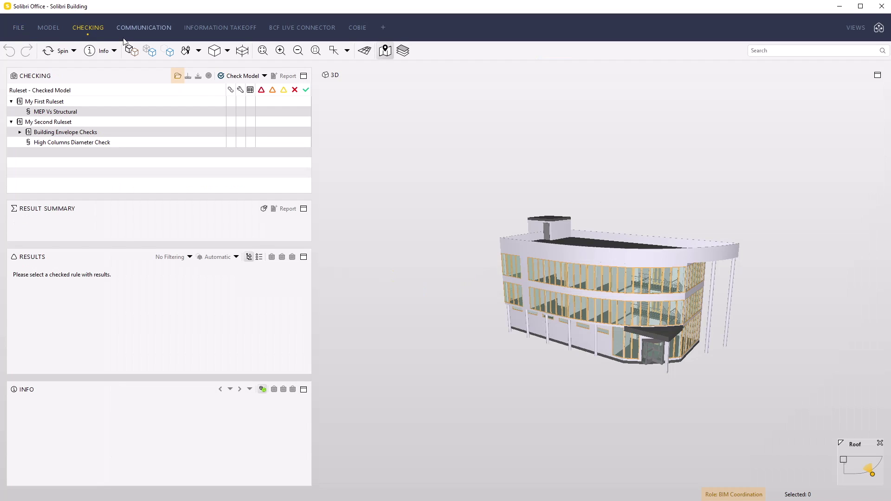
Load the rulesets 'MEP models and Architectural model', 'MEP models and Structural model' and 'Structural versus Architectural Models' into the Checking list.
left_click(178, 76)
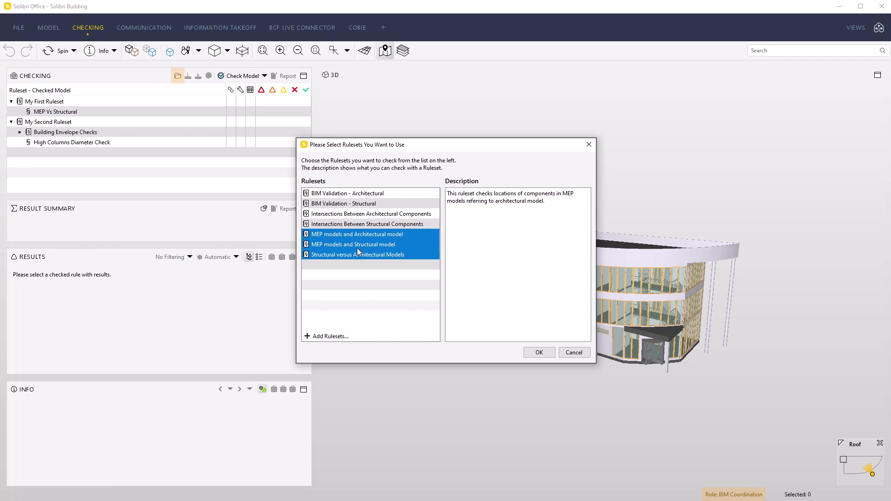
left_click(545, 354)
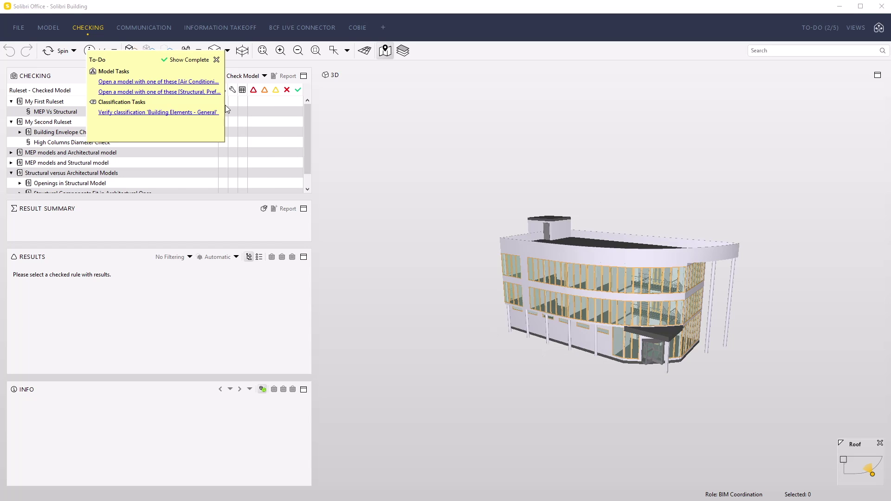
left_click(217, 59)
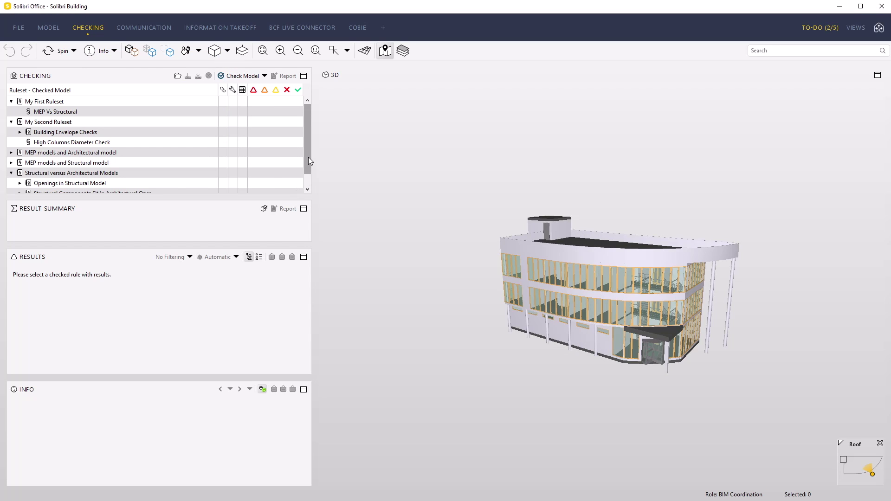
left_click_drag(308, 157, 310, 179)
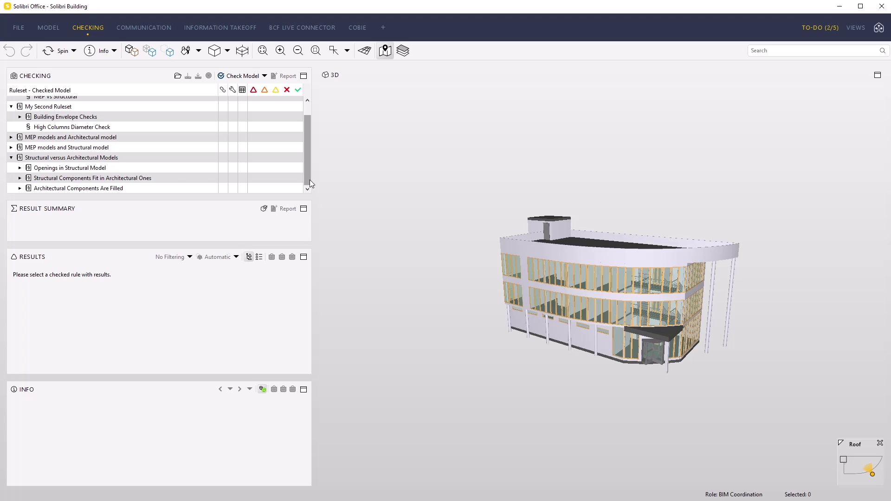